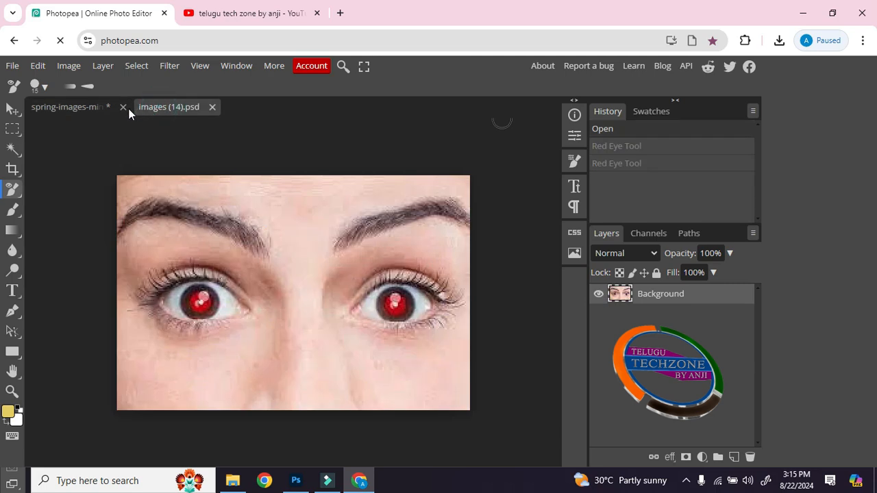
# Switch to the spring image and activate the Content-Aware Move Tool
pyautogui.rightClick(13, 191)
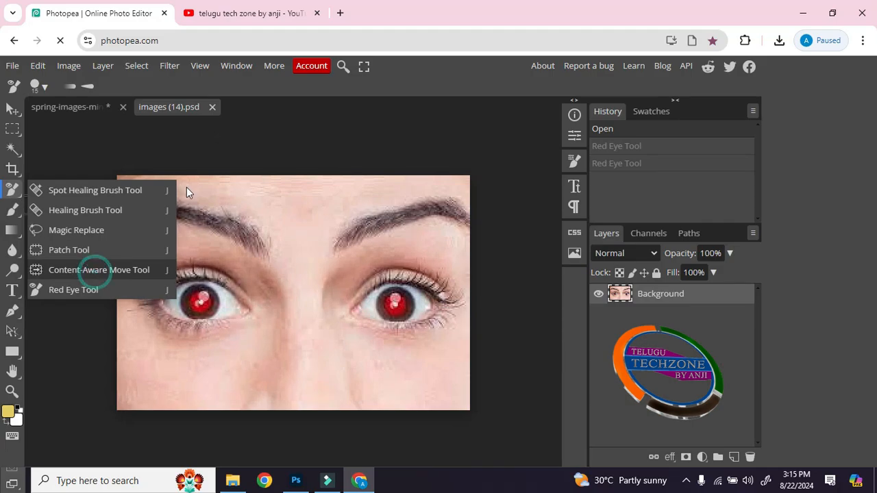
pyautogui.click(95, 272)
pyautogui.click(92, 107)
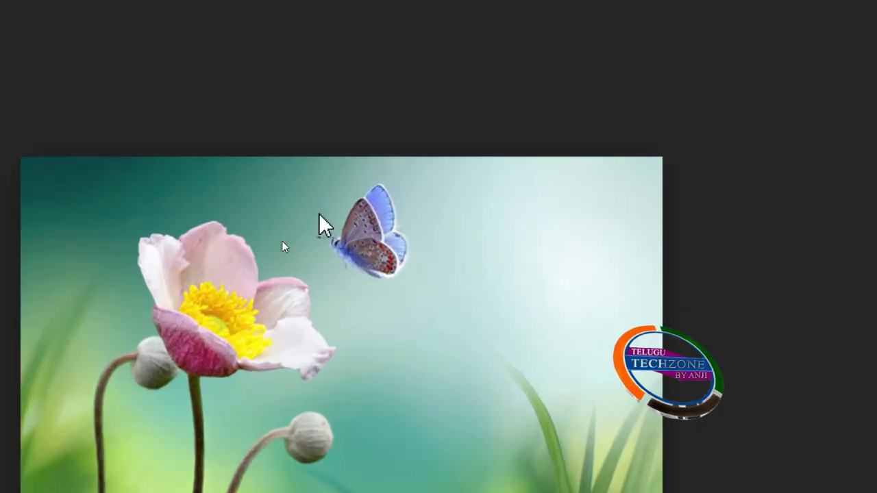
pyautogui.scroll(-4, 327, 281)
pyautogui.scroll(4, 306, 195)
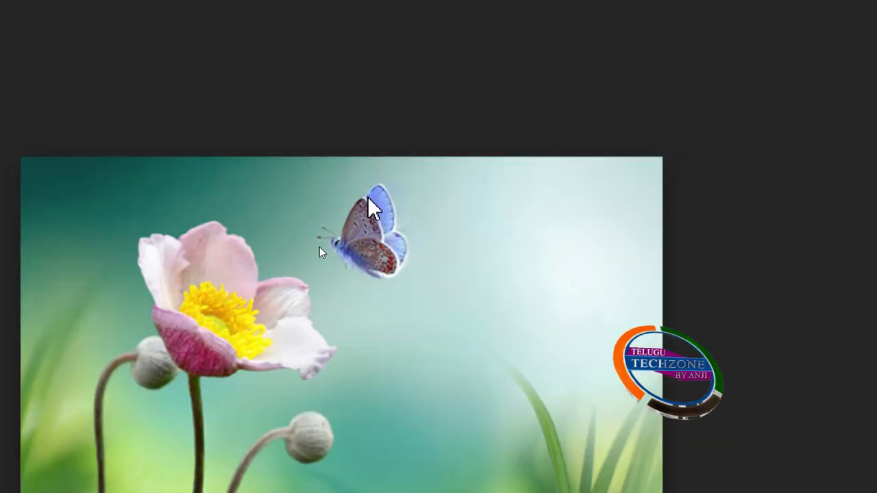
pyautogui.scroll(-1, 320, 246)
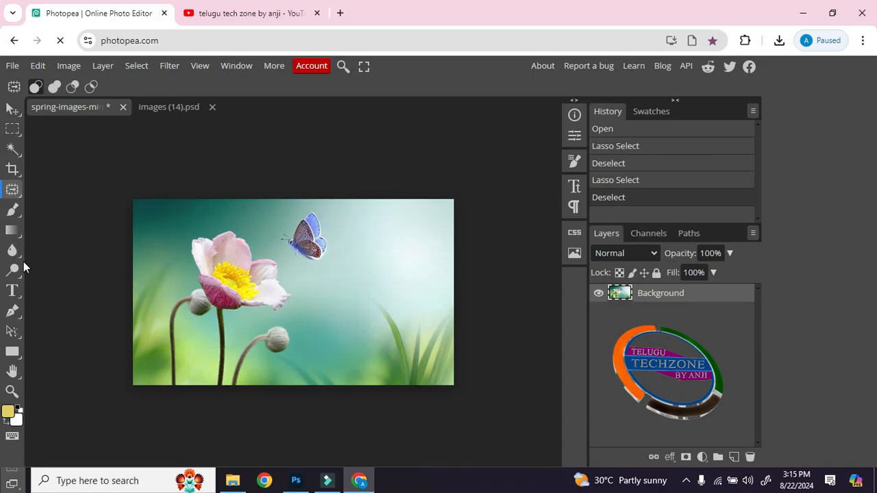
pyautogui.rightClick(12, 190)
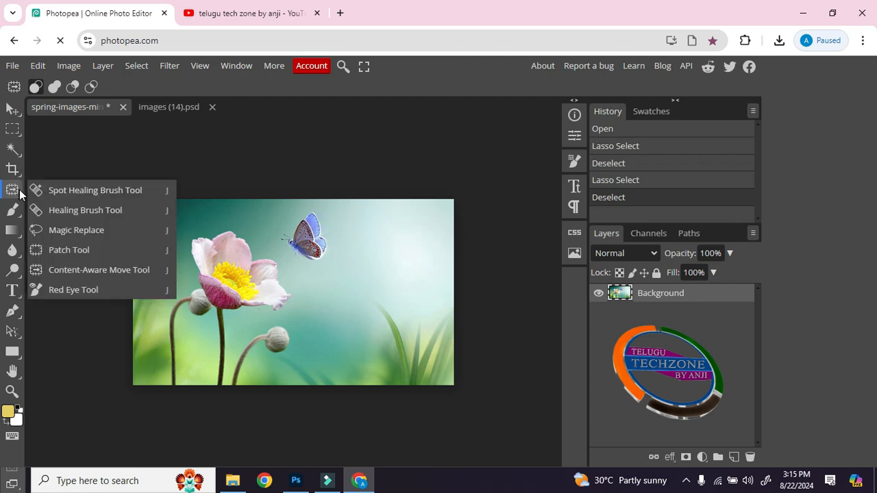
pyautogui.click(75, 268)
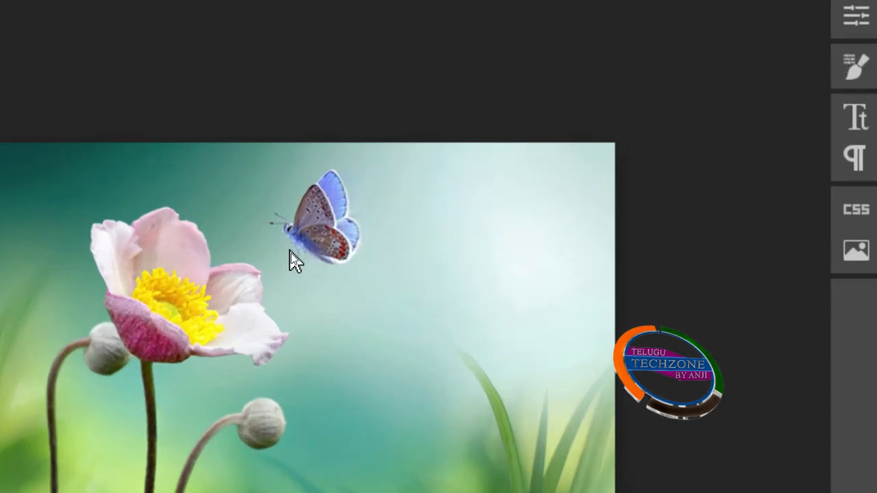
pyautogui.moveTo(327, 273)
pyautogui.mouseDown()
pyautogui.moveTo(340, 272)
pyautogui.moveTo(362, 244)
pyautogui.moveTo(351, 217)
pyautogui.moveTo(356, 195)
pyautogui.moveTo(336, 171)
pyautogui.moveTo(311, 180)
pyautogui.moveTo(296, 202)
pyautogui.mouseUp()
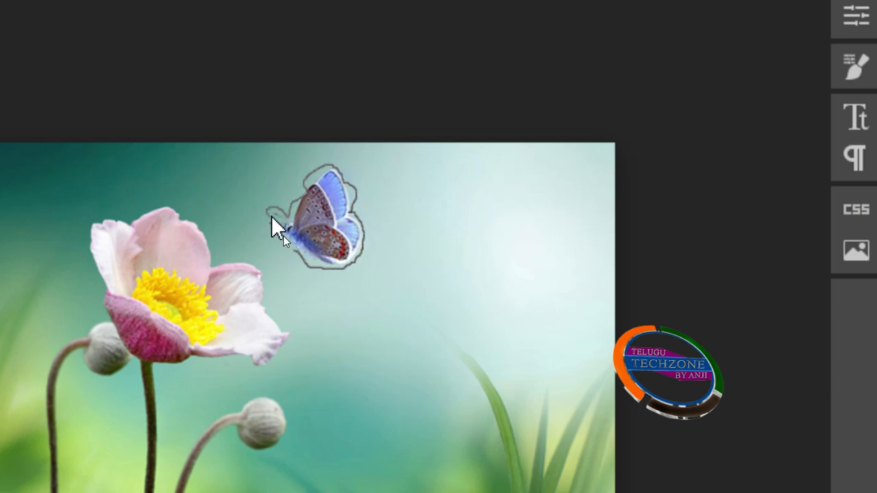
pyautogui.moveTo(272, 220); pyautogui.dragTo(312, 274)
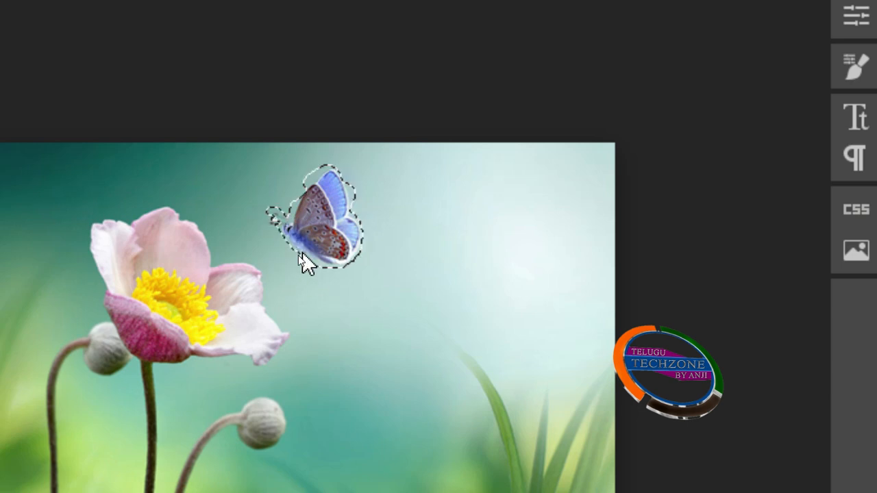
pyautogui.click(304, 255)
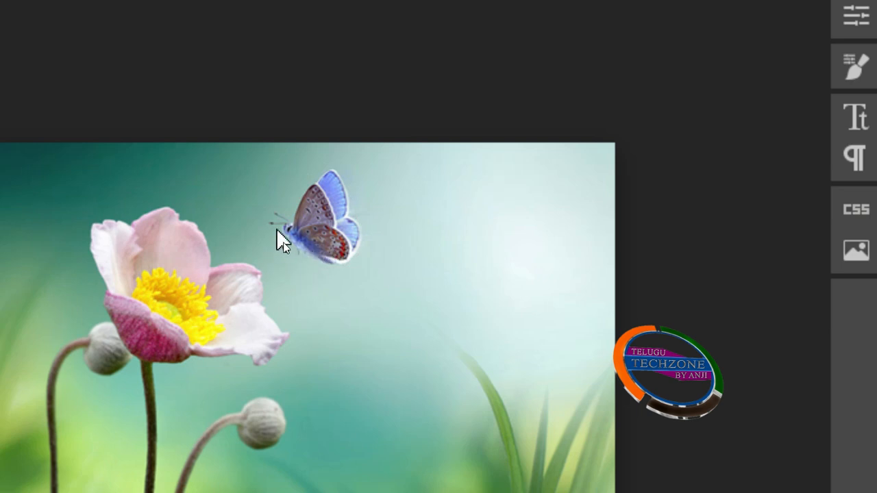
# Outline the butterfly closely, relocate it with Content-Aware Move onto the grass blades at the picture's lower right, and clear the selection
pyautogui.click(287, 230)
pyautogui.moveTo(307, 266)
pyautogui.mouseDown()
pyautogui.moveTo(355, 266)
pyautogui.moveTo(363, 244)
pyautogui.moveTo(334, 158)
pyautogui.moveTo(311, 166)
pyautogui.moveTo(300, 218)
pyautogui.mouseUp()
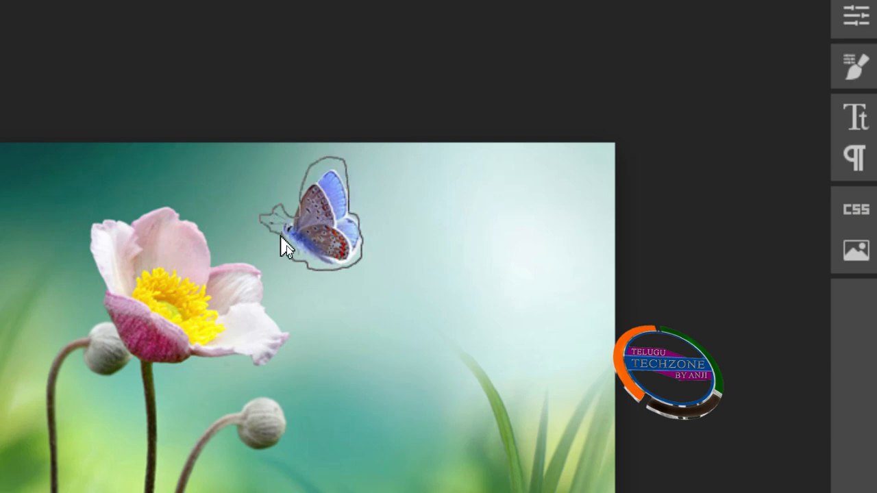
pyautogui.moveTo(287, 246); pyautogui.dragTo(287, 246)
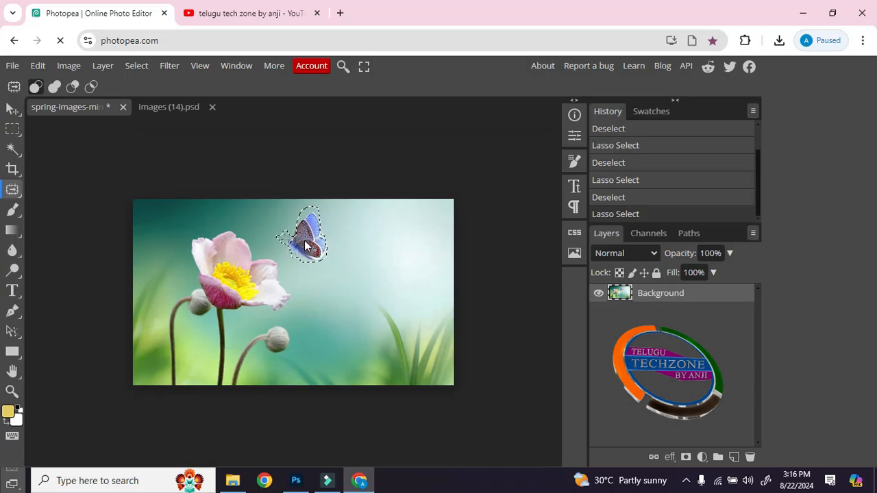
pyautogui.moveTo(309, 248); pyautogui.dragTo(408, 316)
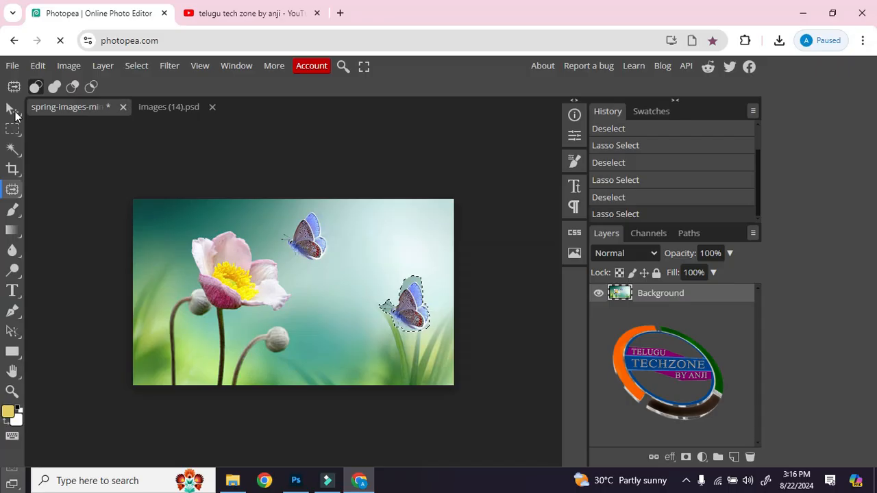
pyautogui.click(15, 113)
pyautogui.press('v')
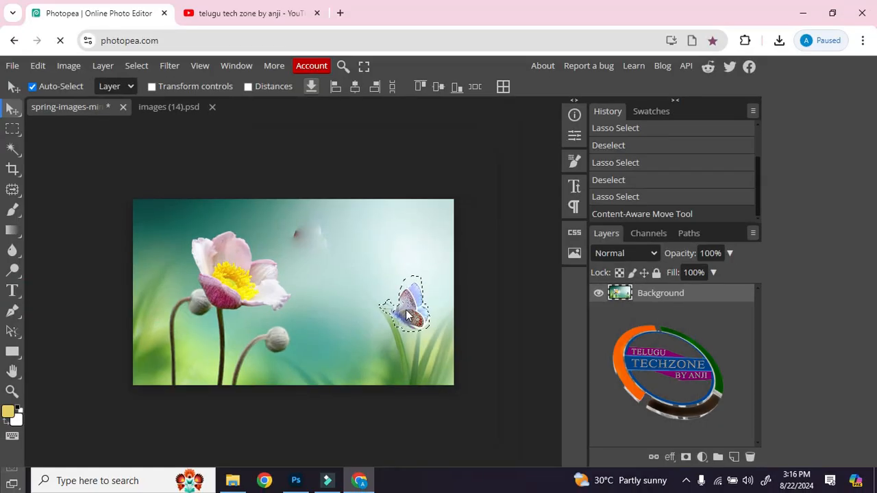
pyautogui.hotkey('ctrl', 'd')
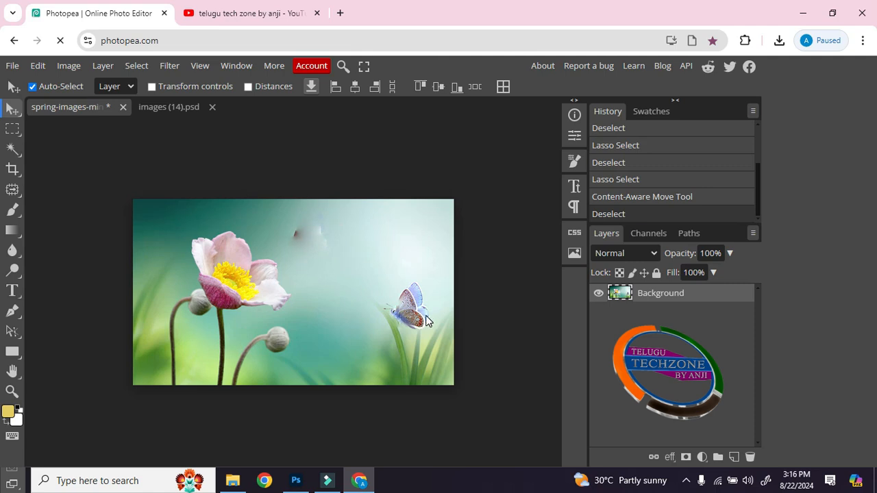
# Undo the butterfly's content-aware move and clear the restored selection around it
pyautogui.hotkey('ctrl', 'z')
pyautogui.hotkey('ctrl', 'z')
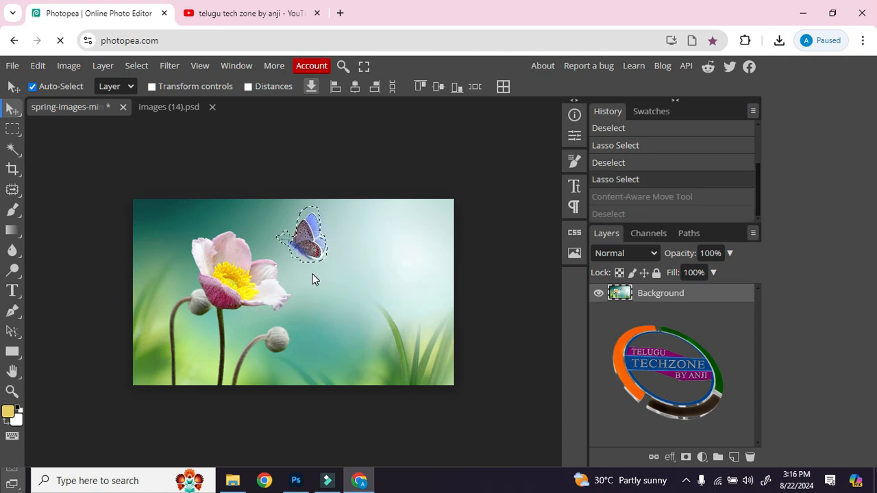
pyautogui.hotkey('ctrl', 'd')
pyautogui.moveTo(299, 270); pyautogui.dragTo(320, 269)
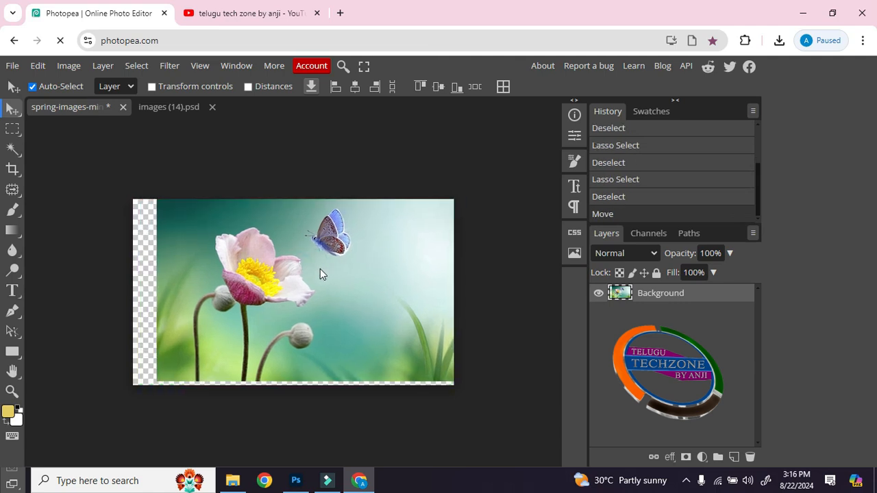
pyautogui.hotkey('ctrl', 'z')
# Outline the butterfly again with a wider margin, relocate it with Content-Aware Move to just above the grass blades, and deselect
pyautogui.click(13, 190)
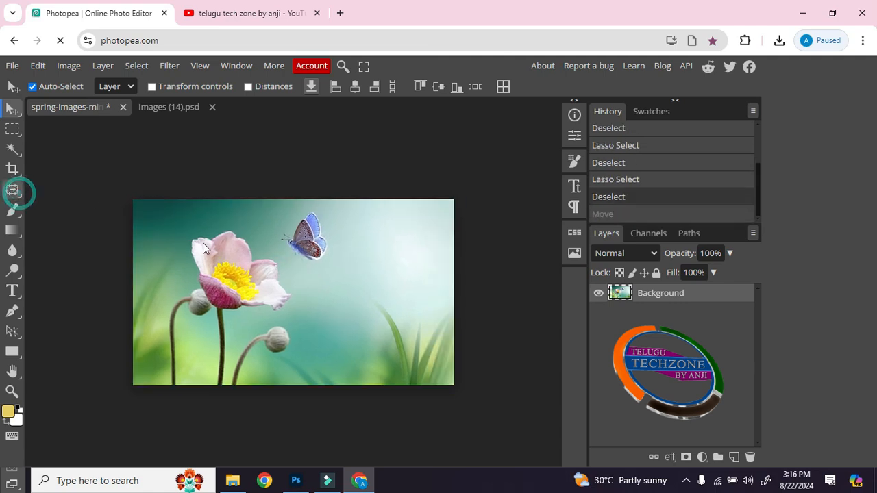
pyautogui.moveTo(295, 256)
pyautogui.mouseDown()
pyautogui.moveTo(333, 266)
pyautogui.moveTo(334, 241)
pyautogui.mouseUp()
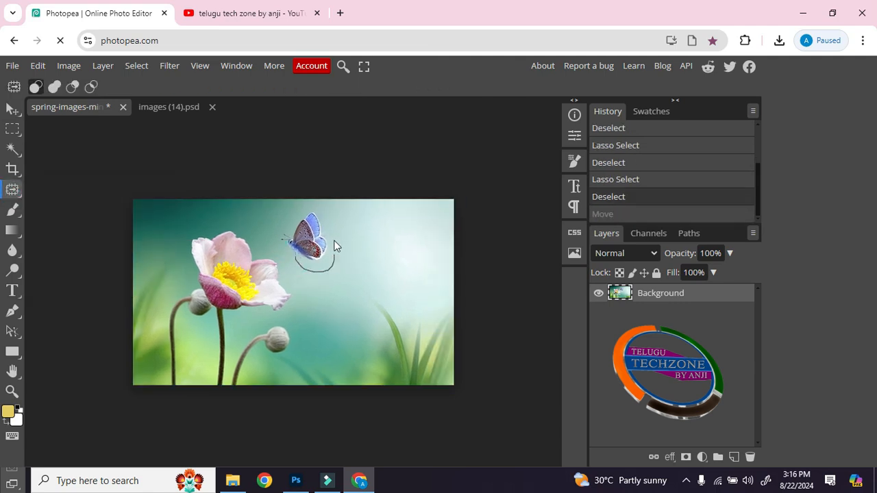
pyautogui.moveTo(312, 212); pyautogui.dragTo(285, 225)
pyautogui.moveTo(294, 260)
pyautogui.mouseDown()
pyautogui.moveTo(368, 272)
pyautogui.moveTo(406, 306)
pyautogui.mouseUp()
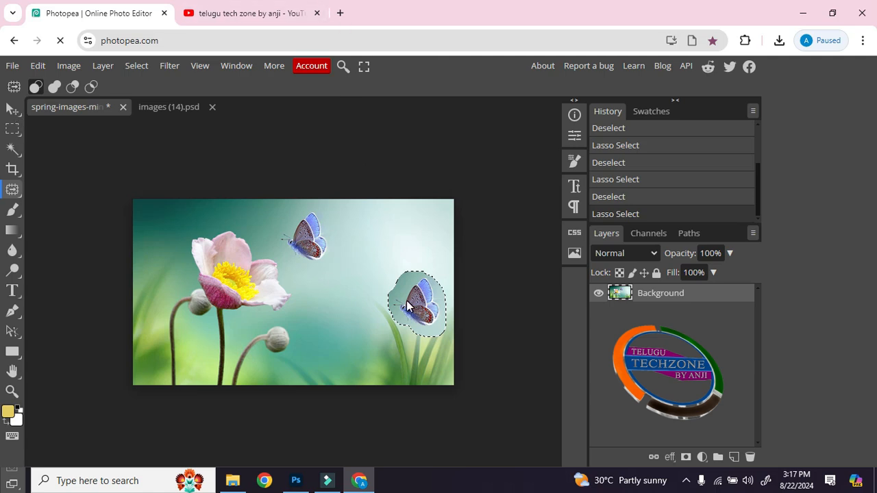
pyautogui.press('v')
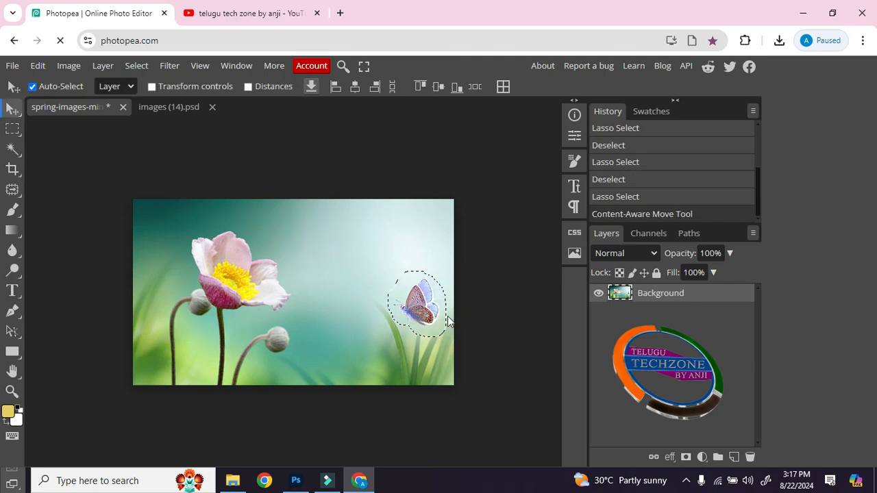
pyautogui.hotkey('ctrl', 'd')
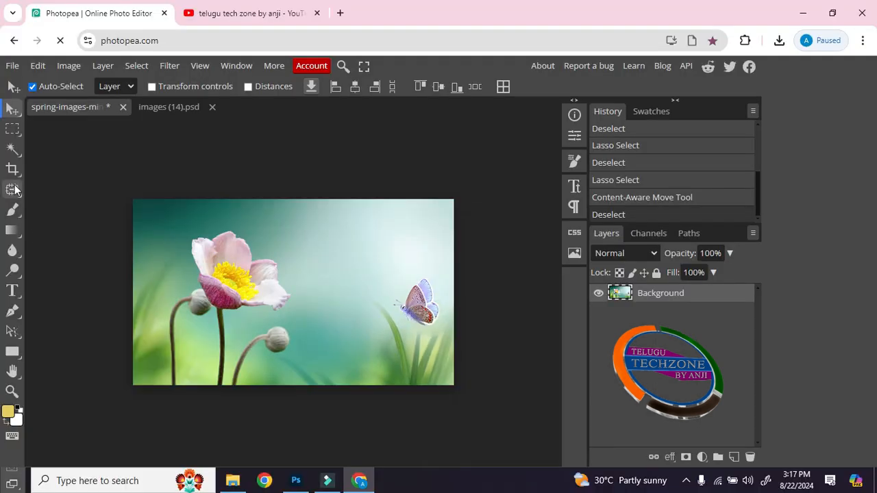
pyautogui.click(14, 189)
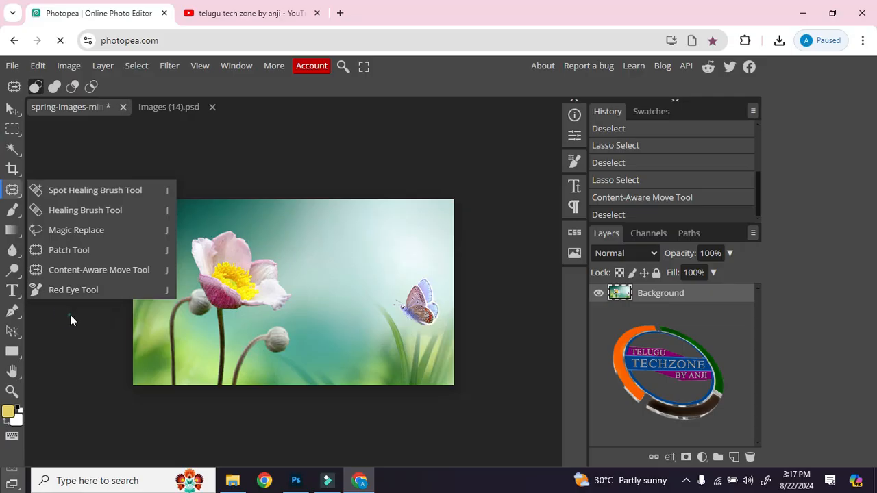
pyautogui.click(70, 317)
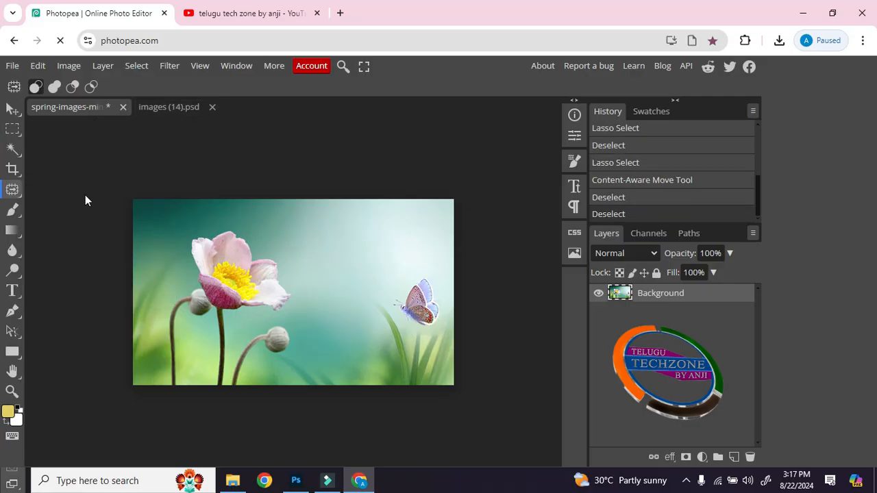
pyautogui.click(89, 105)
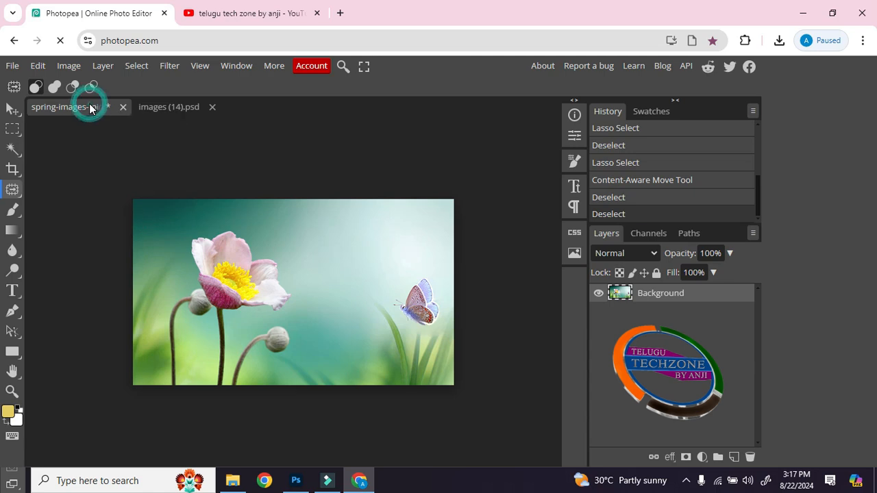
# Remove the red from both pupils in images (14).psd with the Red Eye Tool
pyautogui.click(175, 110)
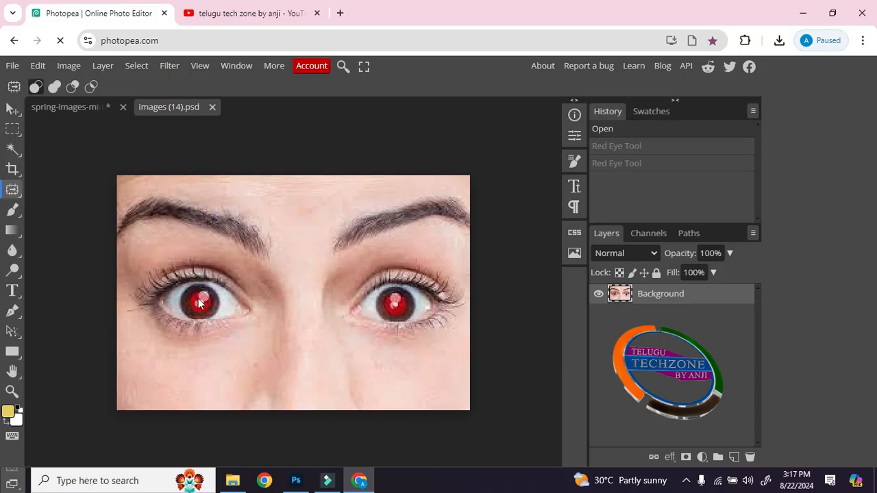
pyautogui.click(12, 189)
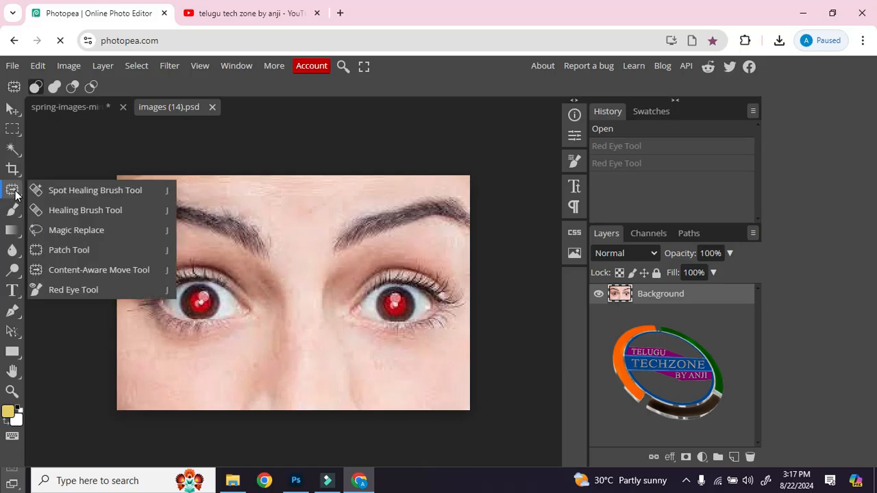
pyautogui.click(82, 295)
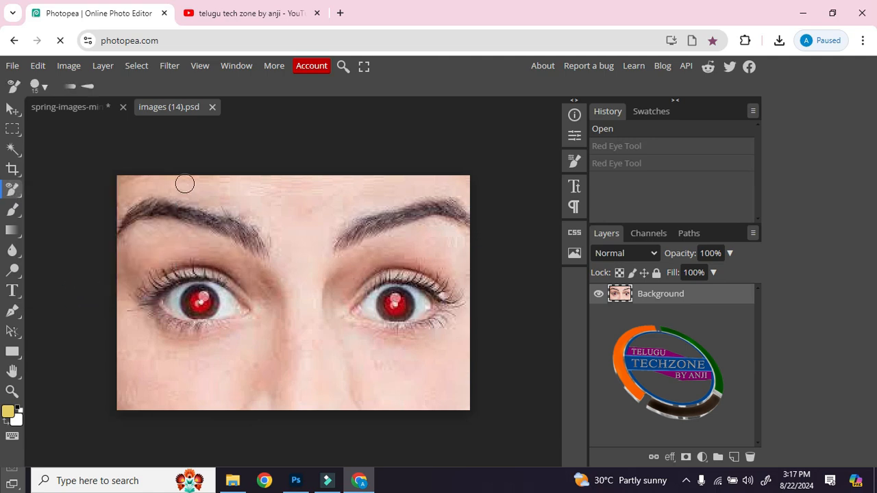
pyautogui.click(198, 306)
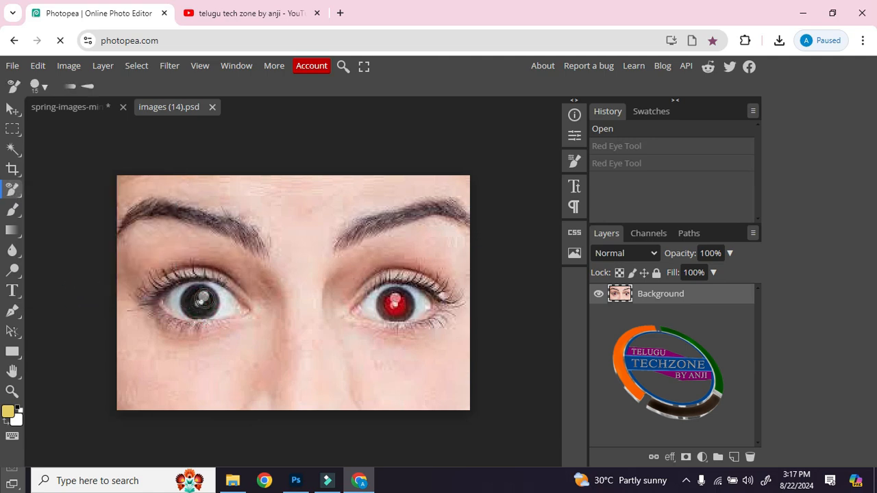
pyautogui.click(204, 301)
pyautogui.click(394, 305)
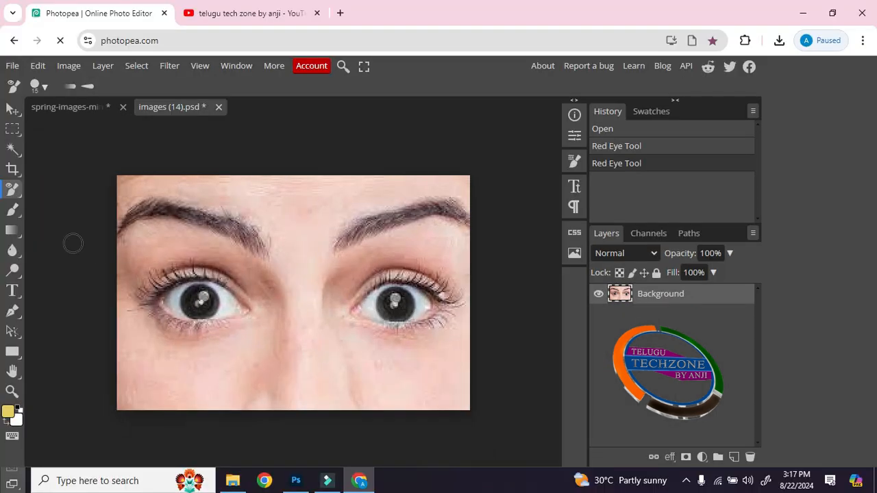
# Reactivate the Content-Aware Move Tool and return to the spring image
pyautogui.rightClick(12, 190)
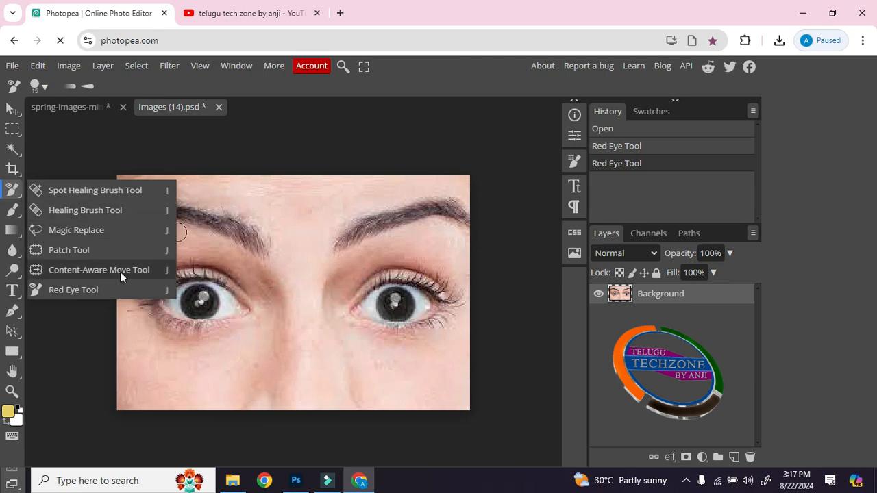
pyautogui.click(10, 110)
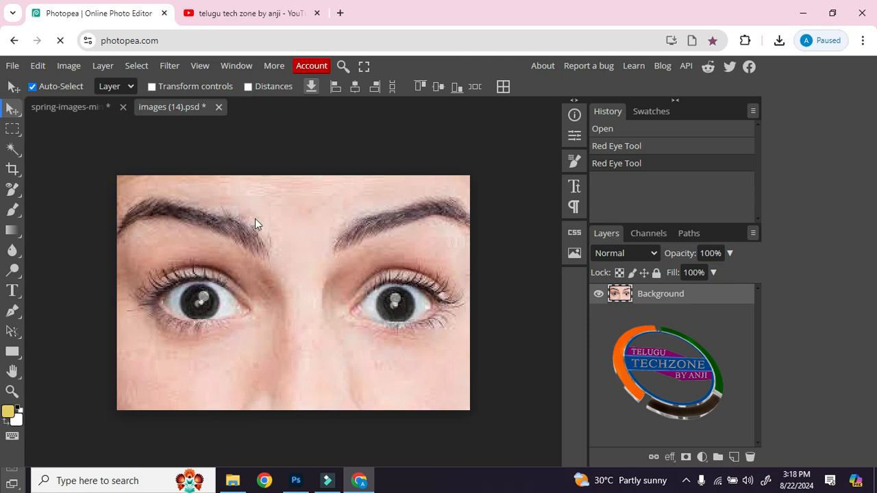
pyautogui.click(15, 186)
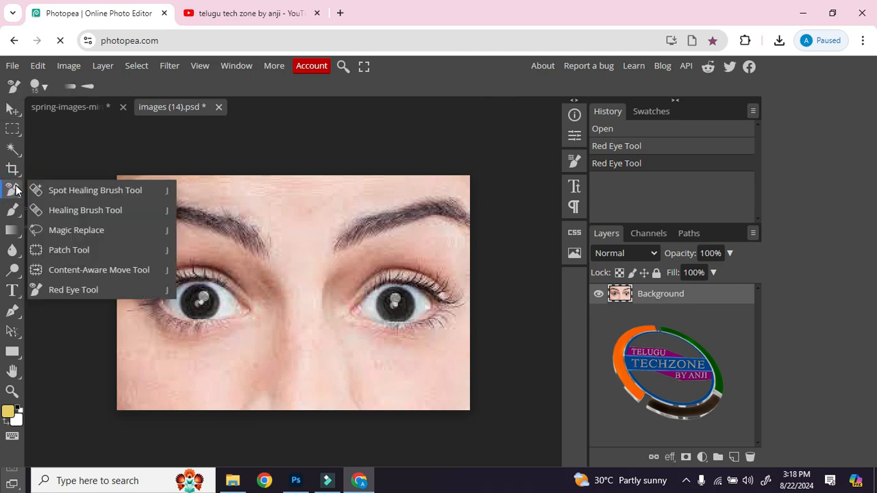
pyautogui.click(62, 270)
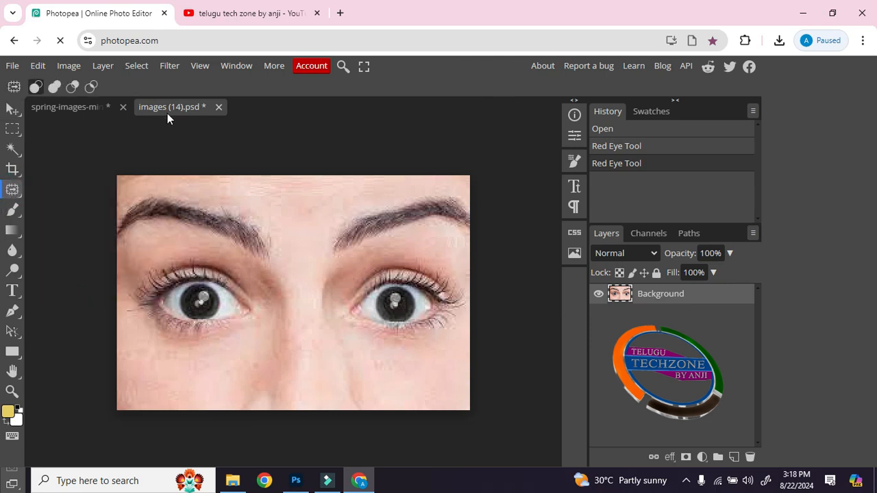
pyautogui.click(99, 108)
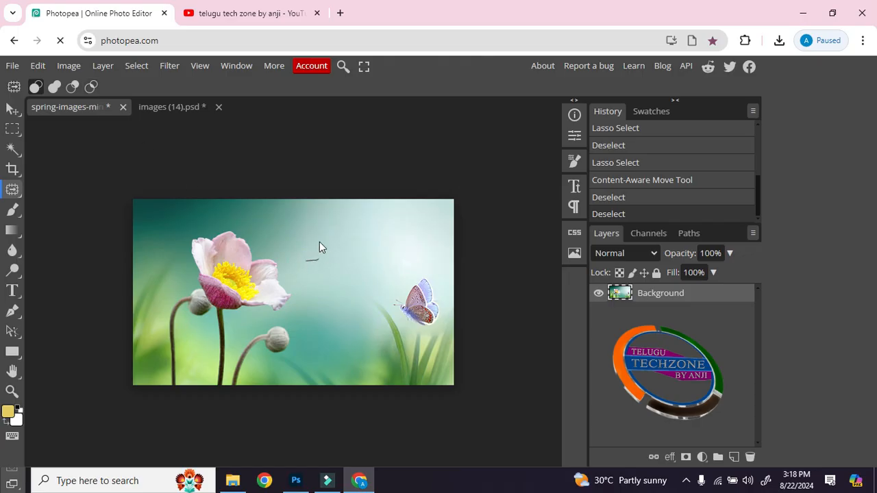
# Outline a freehand selection in the blurred background between the flower and the butterfly, trying the unite and replace selection modes
pyautogui.moveTo(303, 243)
pyautogui.mouseDown()
pyautogui.moveTo(302, 258)
pyautogui.moveTo(316, 263)
pyautogui.moveTo(343, 229)
pyautogui.moveTo(367, 276)
pyautogui.mouseUp()
pyautogui.click(54, 87)
pyautogui.click(36, 86)
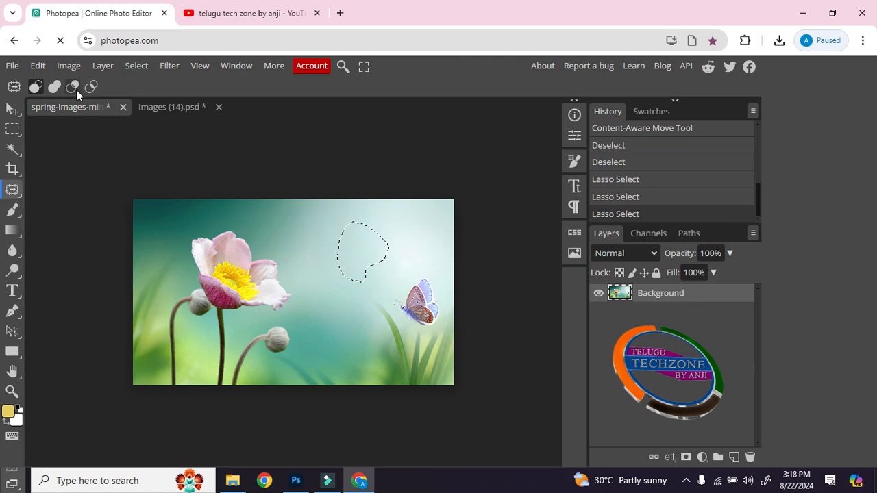
pyautogui.rightClick(13, 128)
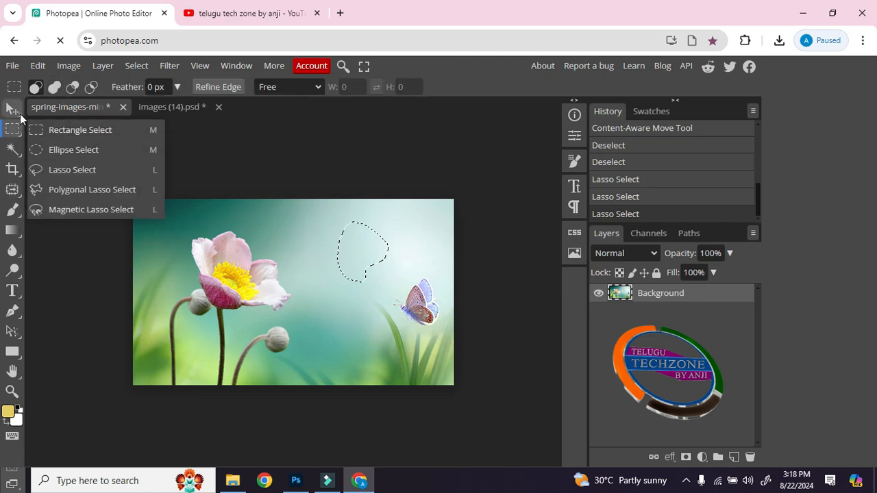
pyautogui.press('v')
pyautogui.click(18, 190)
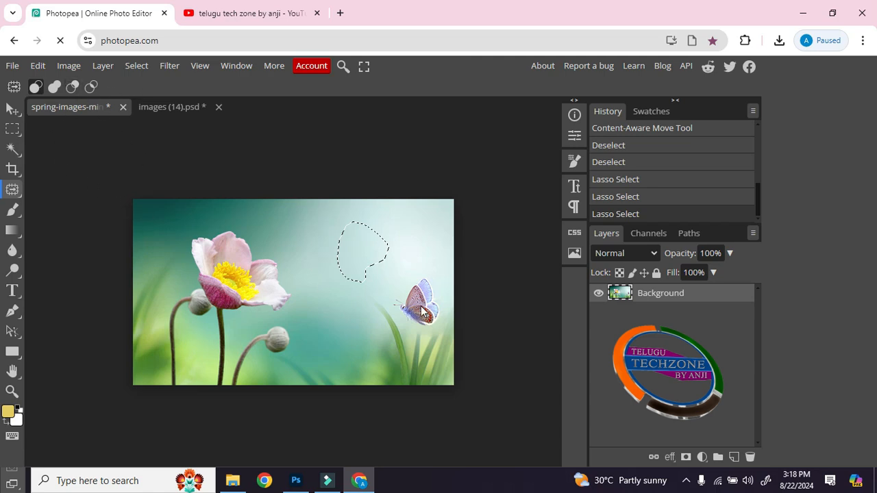
# Clear the selection, activate the Red Eye Tool, and toggle its pressure-controlled opacity and size options on and off
pyautogui.rightClick(16, 193)
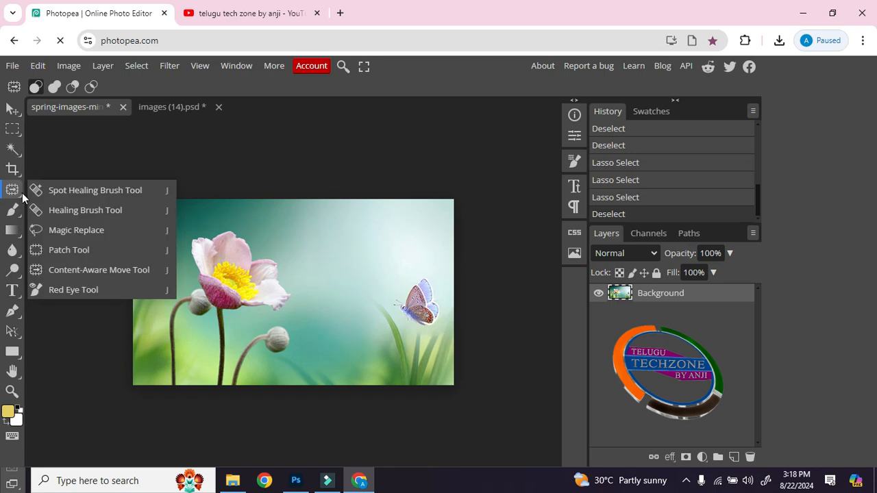
pyautogui.click(73, 290)
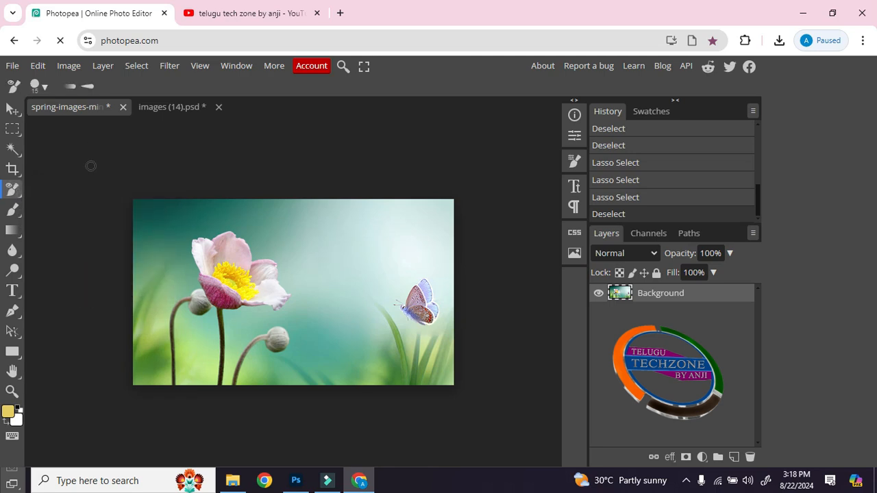
pyautogui.click(47, 84)
pyautogui.click(46, 85)
pyautogui.click(73, 89)
pyautogui.click(87, 87)
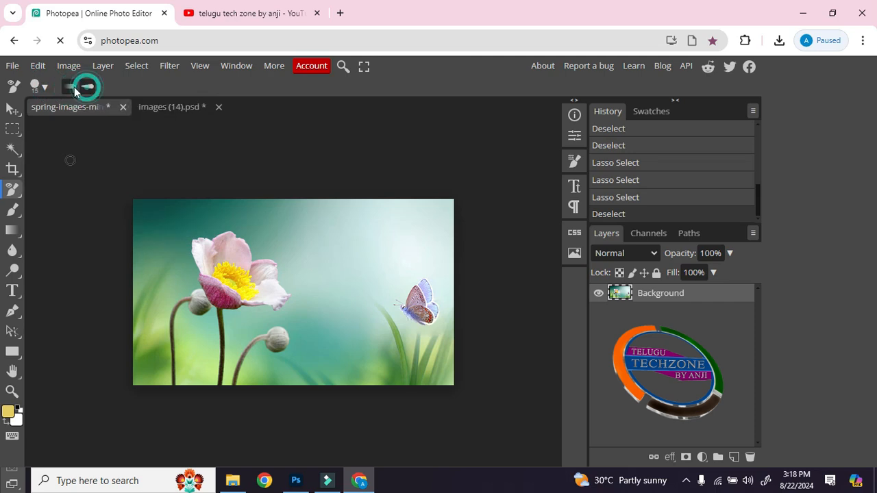
pyautogui.click(69, 86)
pyautogui.click(83, 87)
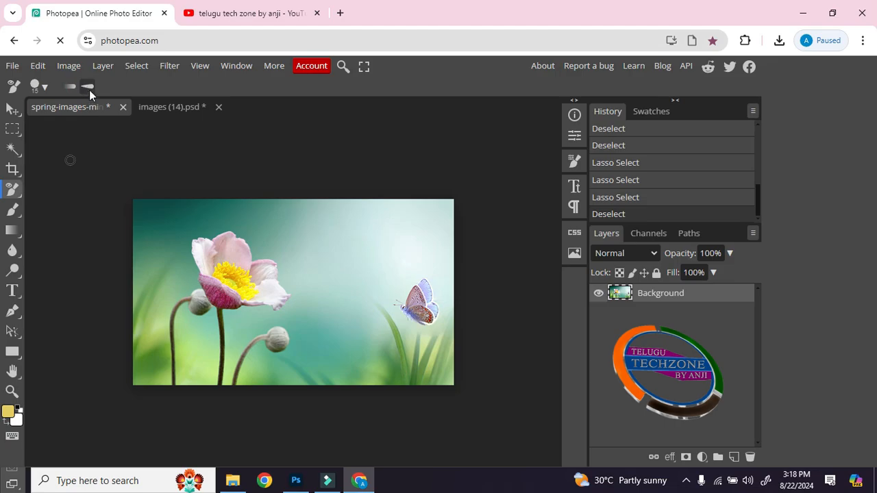